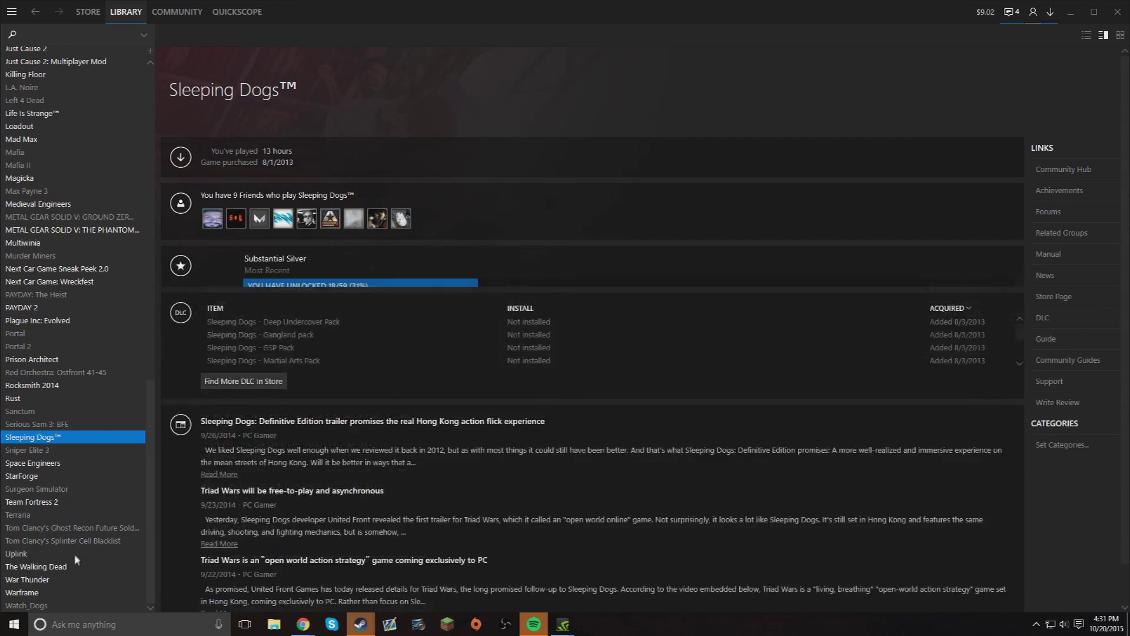
pyautogui.click(77, 554)
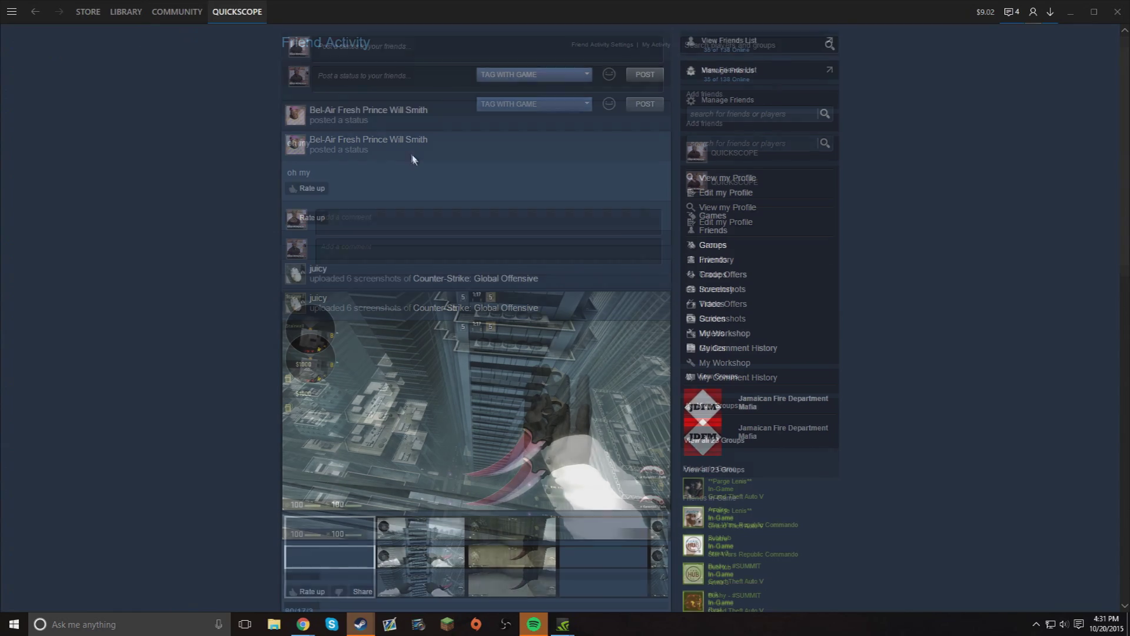
pyautogui.scroll(-6, 412, 159)
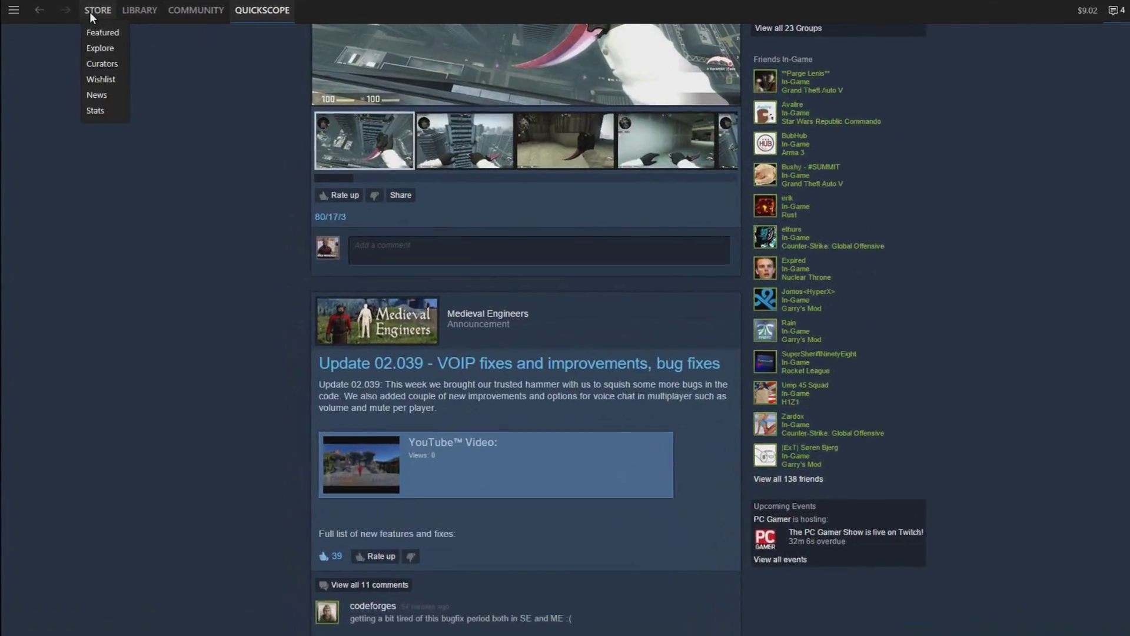
pyautogui.click(95, 11)
pyautogui.click(14, 10)
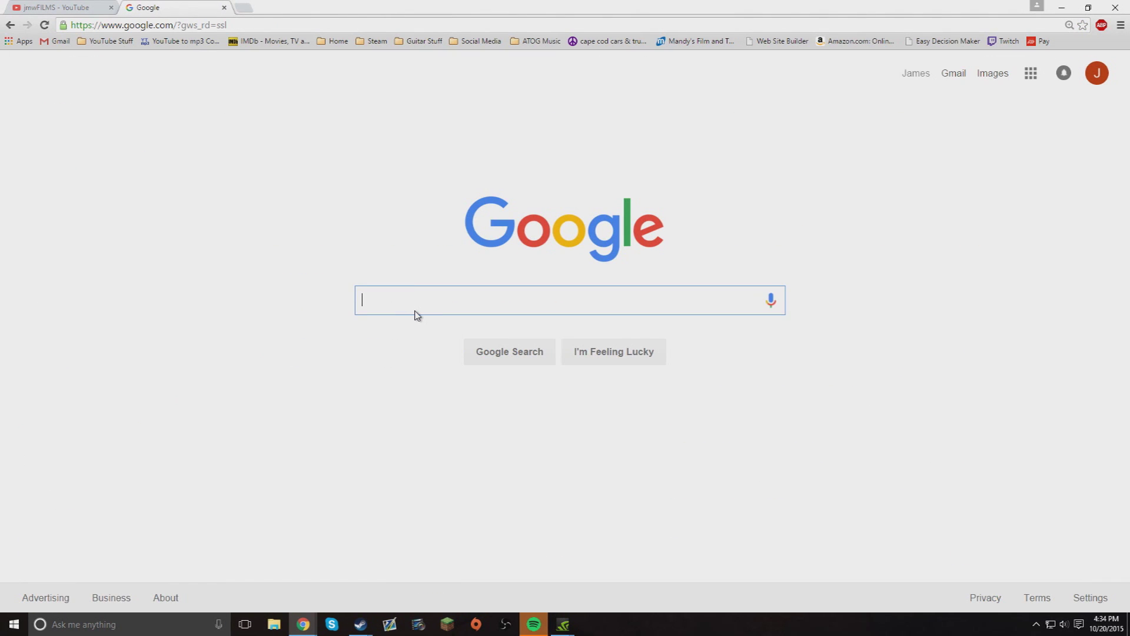
# Search Google for "Metro for steam" and open the metroforsteam.com website
pyautogui.write('Metro for steam')
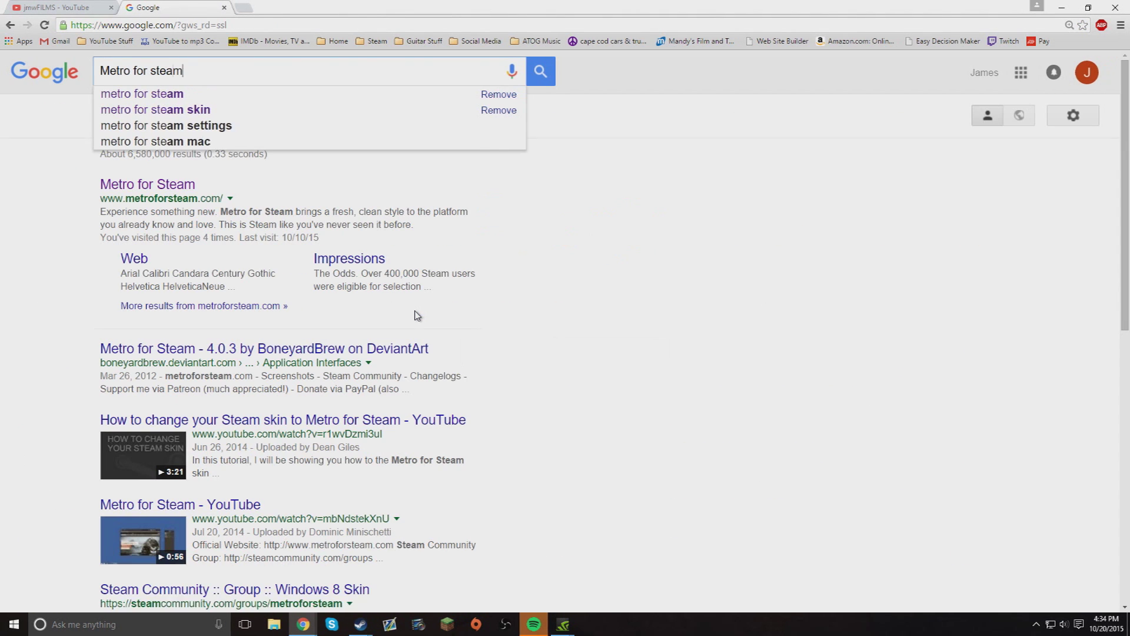
pyautogui.press('Return')
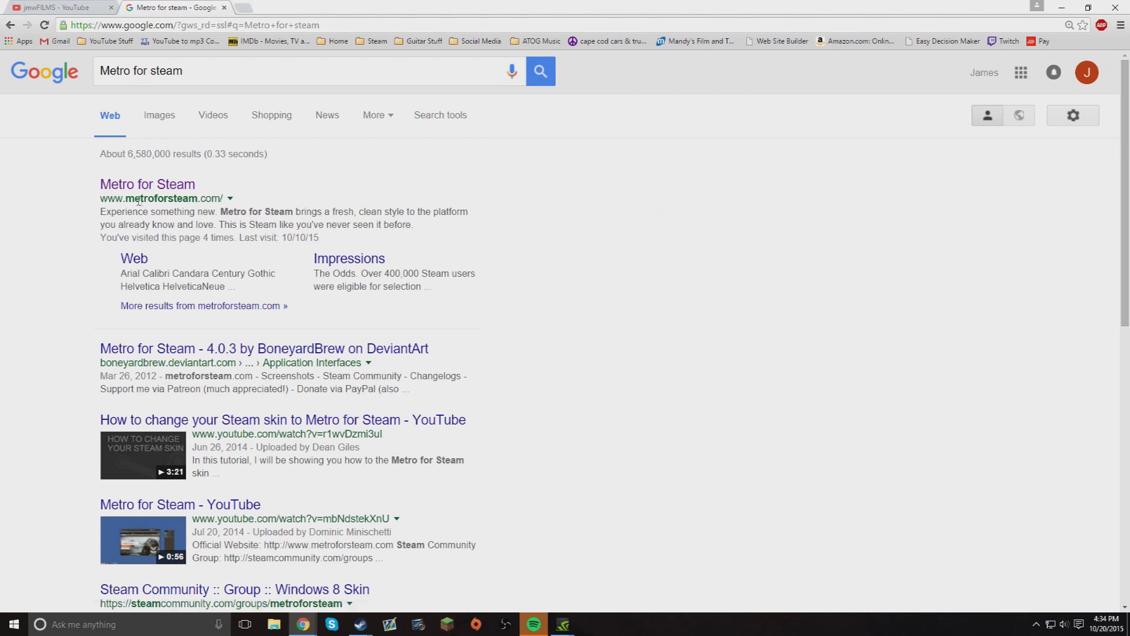
pyautogui.click(170, 185)
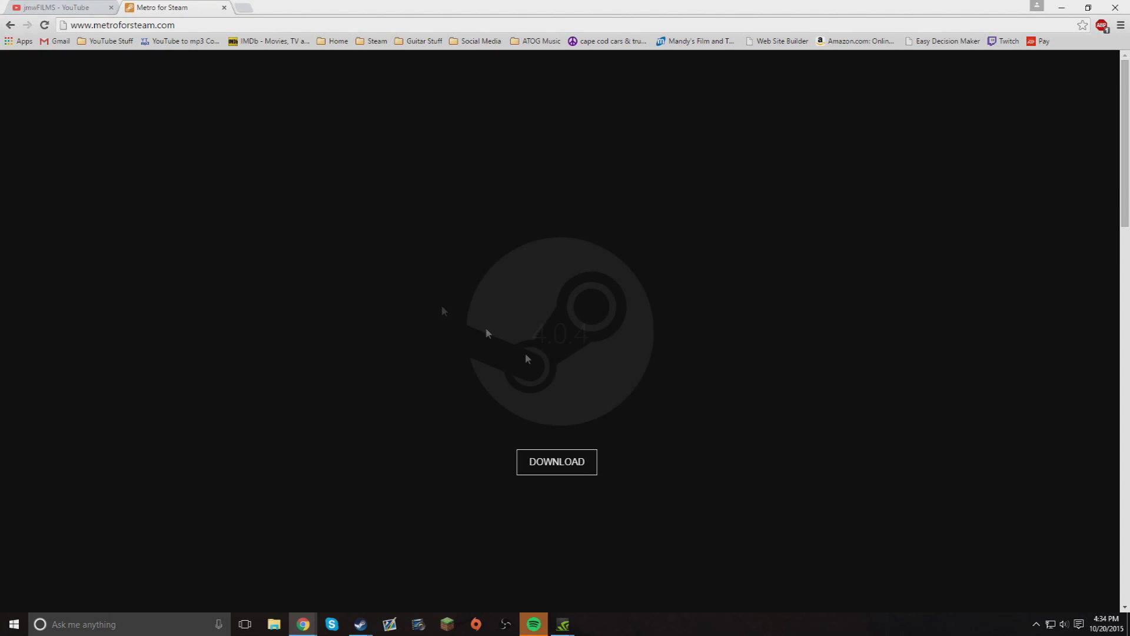
# Download the Metro for Steam 4.0.4 zip and open it in WinRAR, dismissing the licence reminder
pyautogui.click(568, 463)
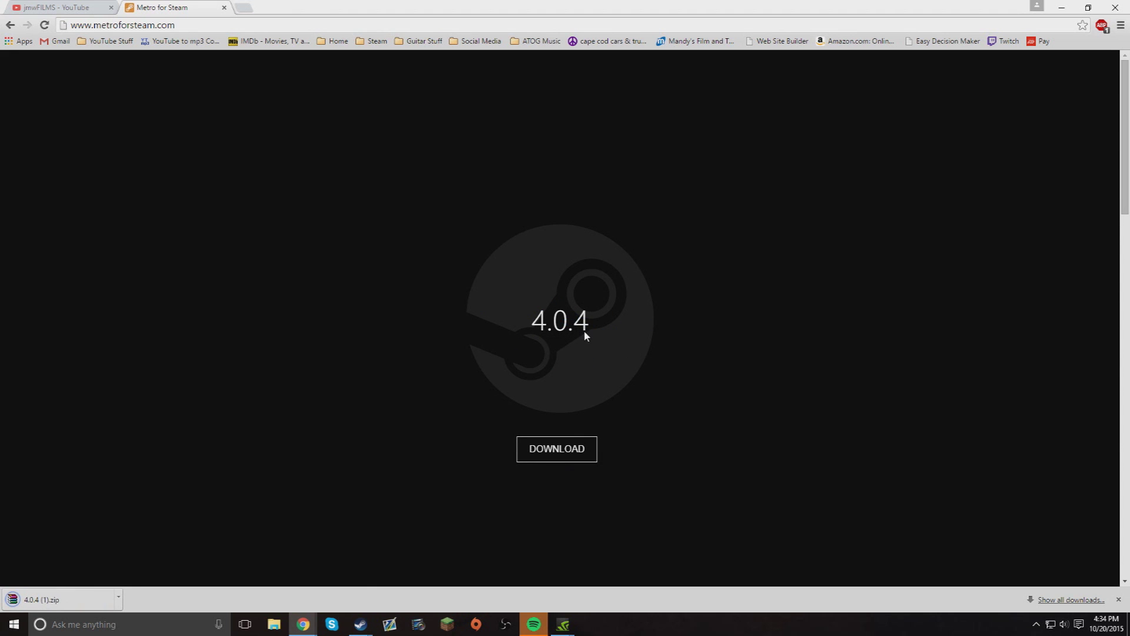
pyautogui.click(64, 606)
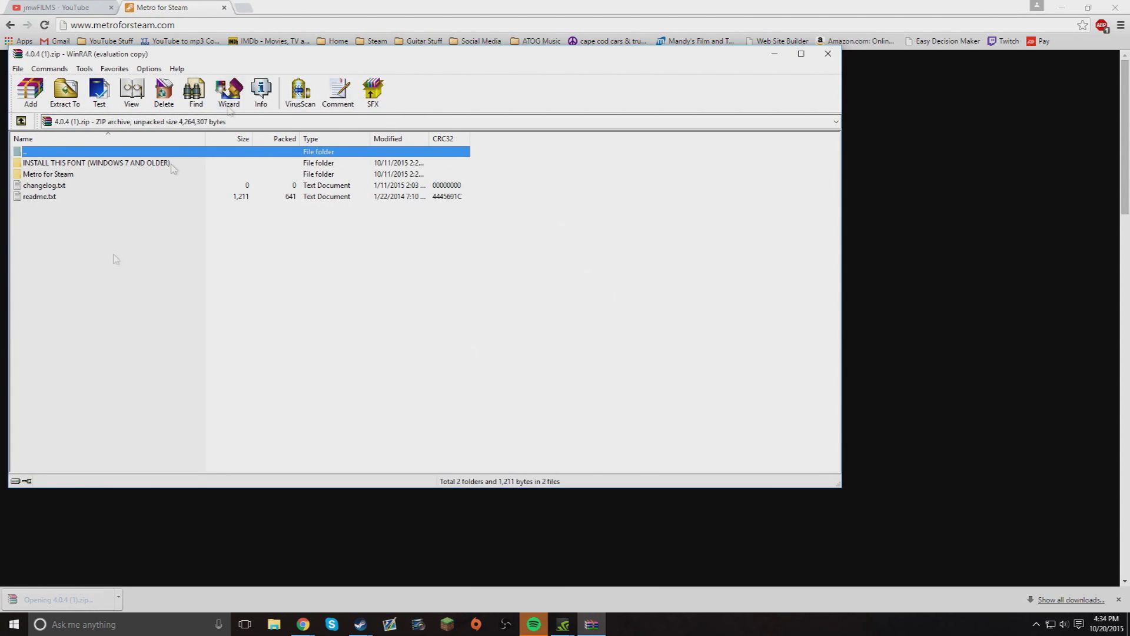
pyautogui.moveTo(239, 59); pyautogui.dragTo(517, 119)
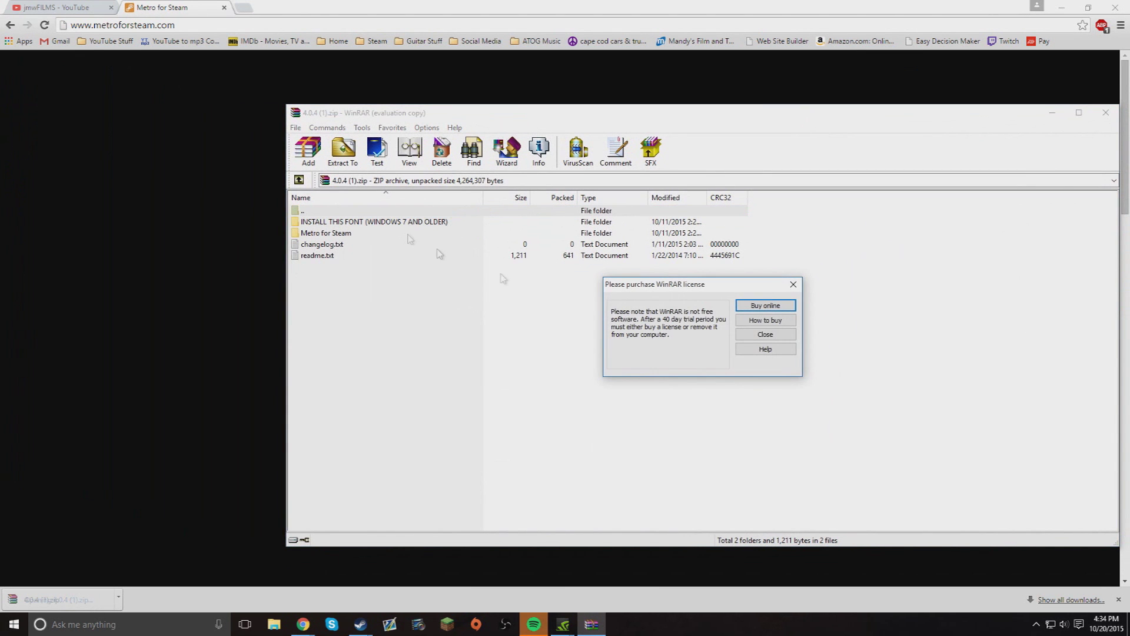
pyautogui.click(793, 285)
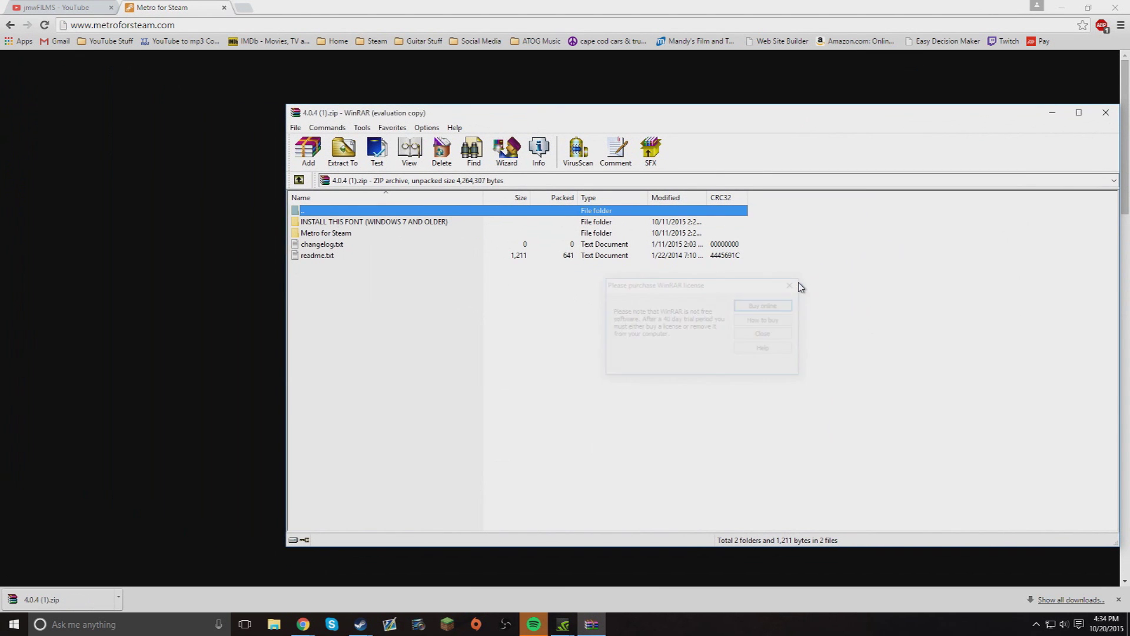
# Delete changelog.txt and readme.txt from the downloaded archive
pyautogui.click(666, 260)
pyautogui.click(353, 245)
pyautogui.click(326, 257)
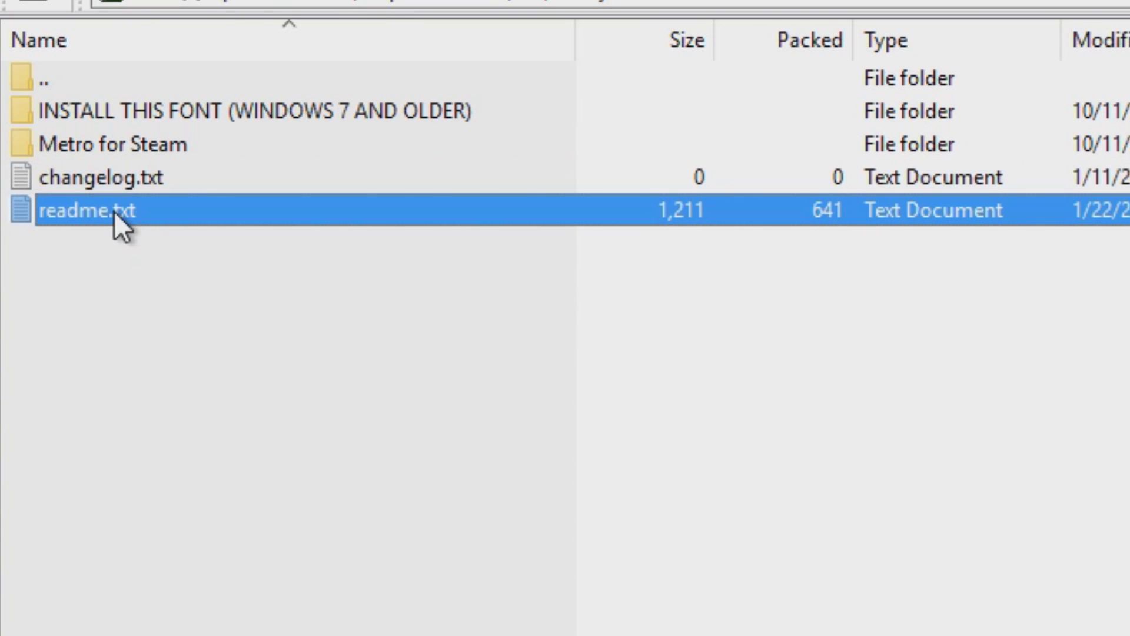
pyautogui.press('Up')
pyautogui.moveTo(128, 226); pyautogui.dragTo(147, 187)
pyautogui.press('Delete')
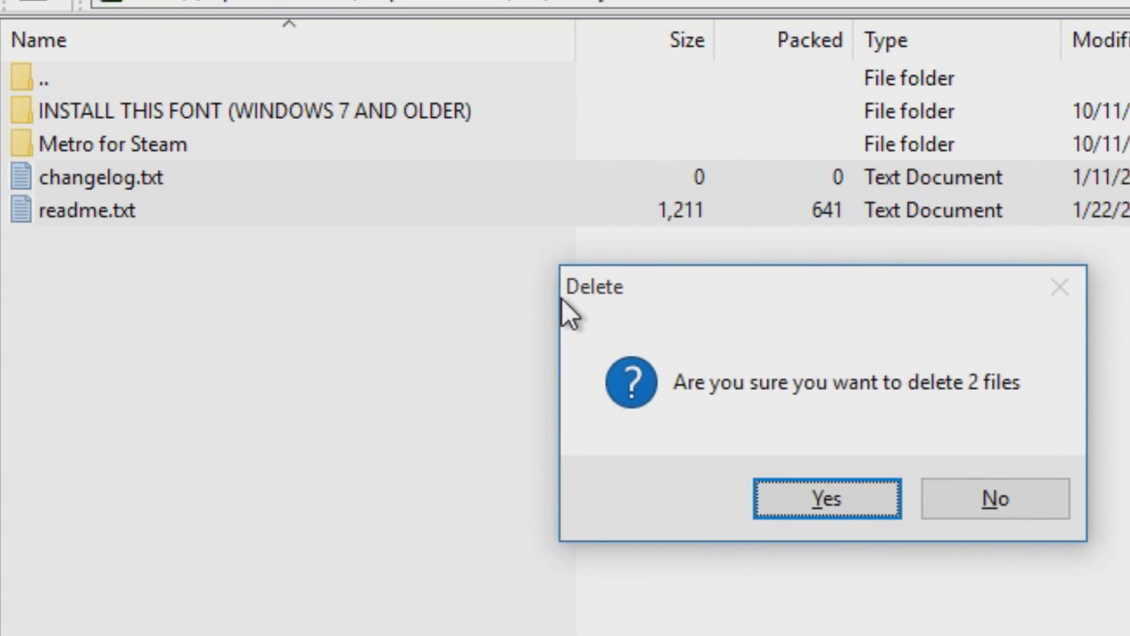
pyautogui.press('Return')
# Check the archive's font folder for Windows 7 and older, and extract the Metro for Steam folder to the desktop
pyautogui.click(154, 121)
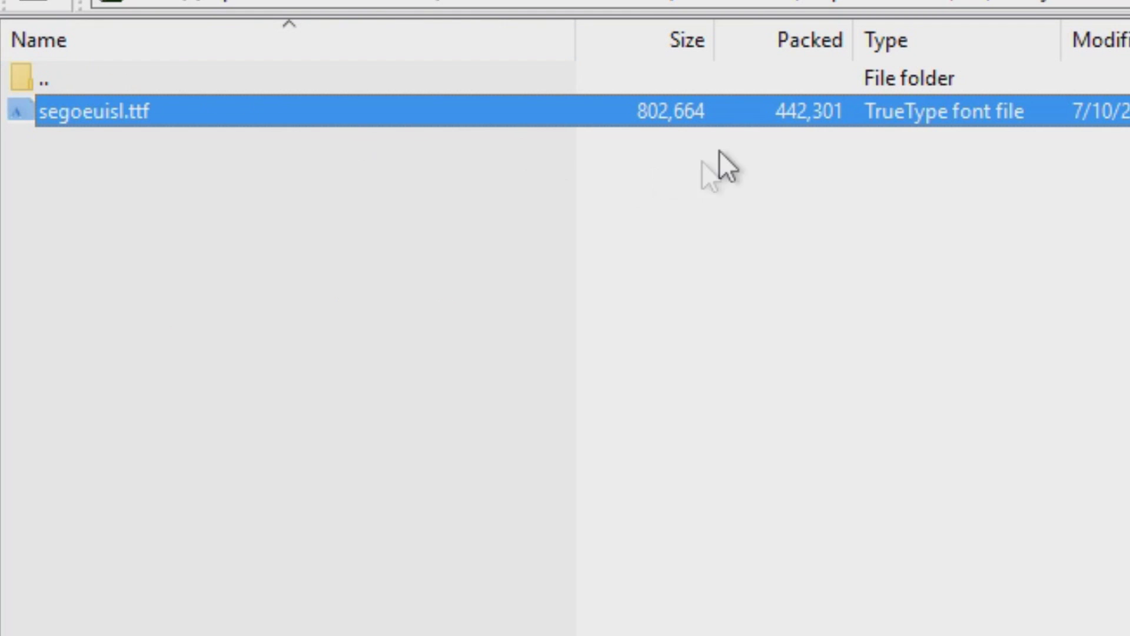
pyautogui.doubleClick(112, 76)
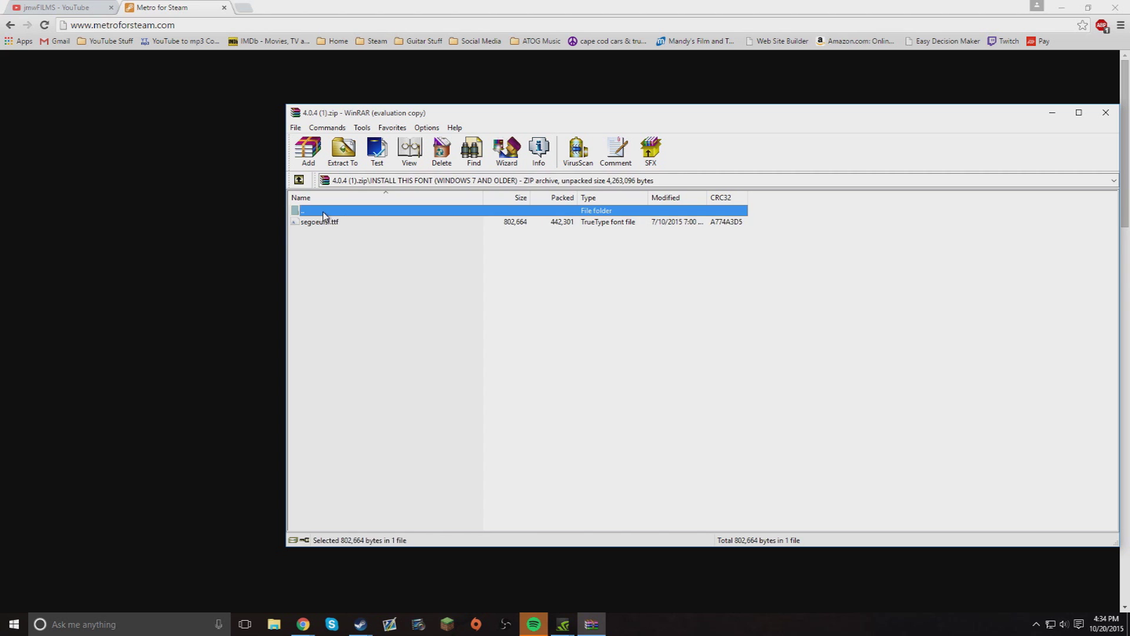
pyautogui.click(330, 233)
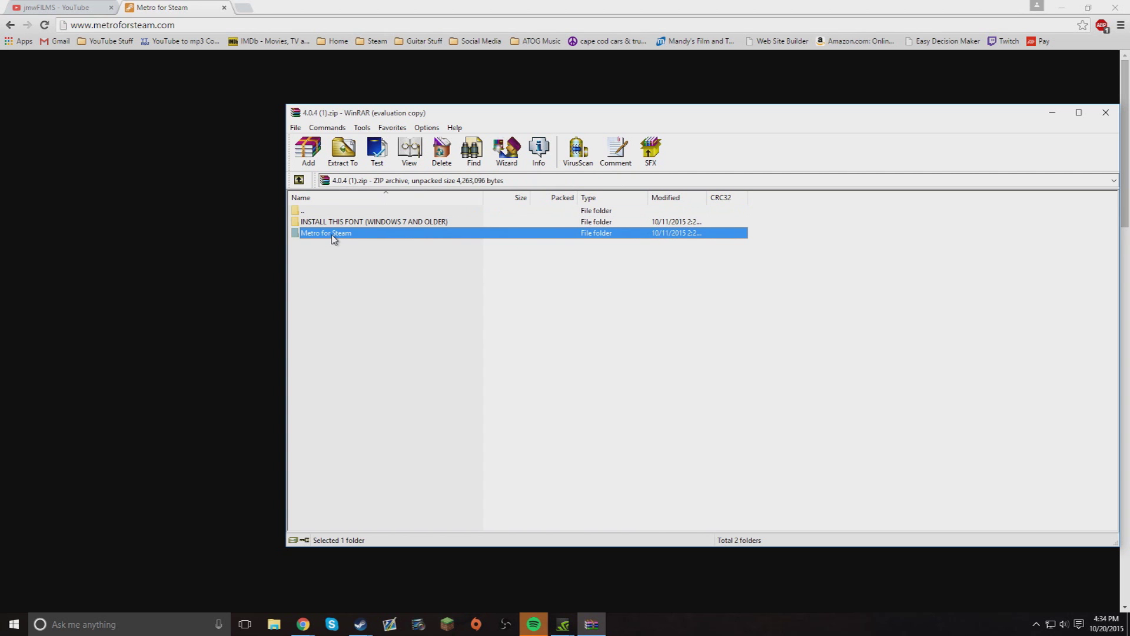
pyautogui.click(1062, 8)
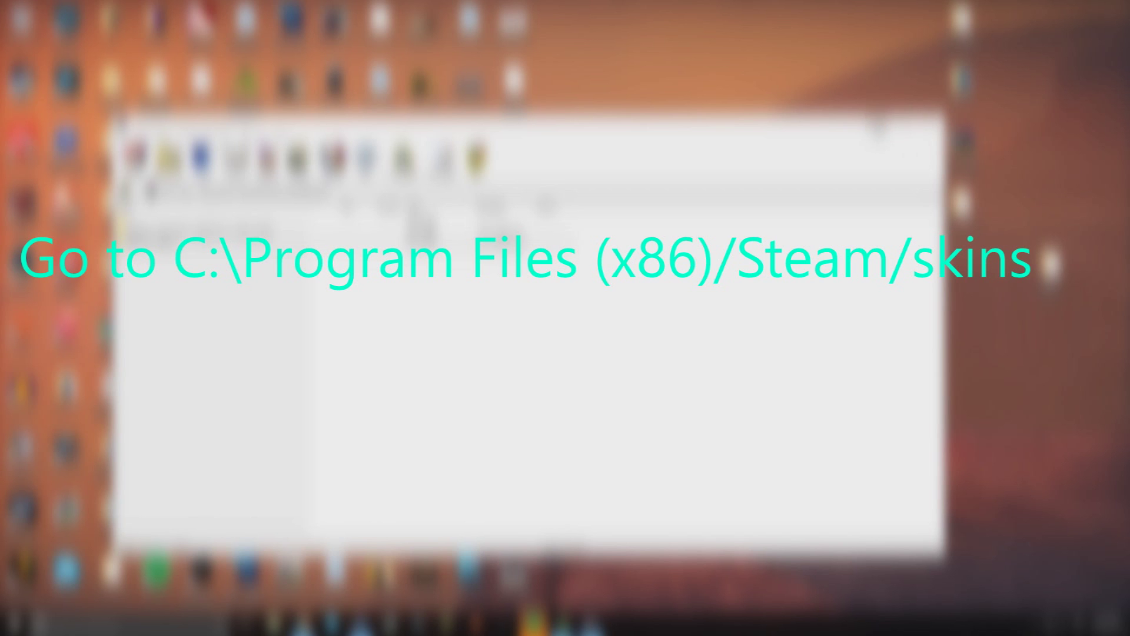
pyautogui.hotkey('alt', 'F4')
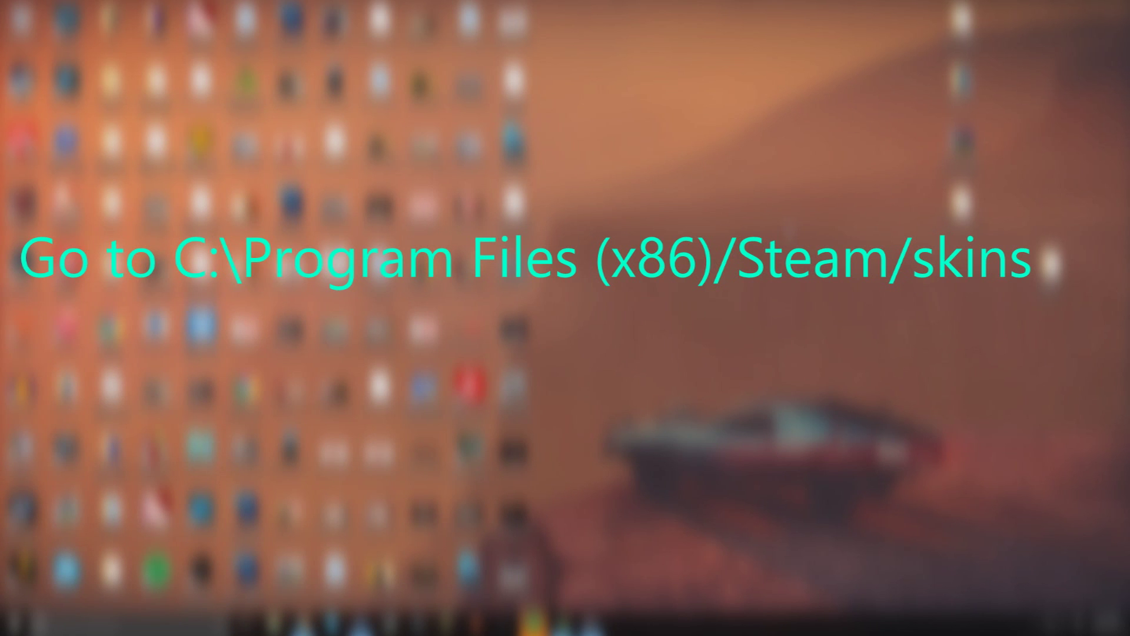
# Open File Explorer and go to Program Files (x86)\Steam\skins on the SSD (G:) drive
pyautogui.press('super+e')
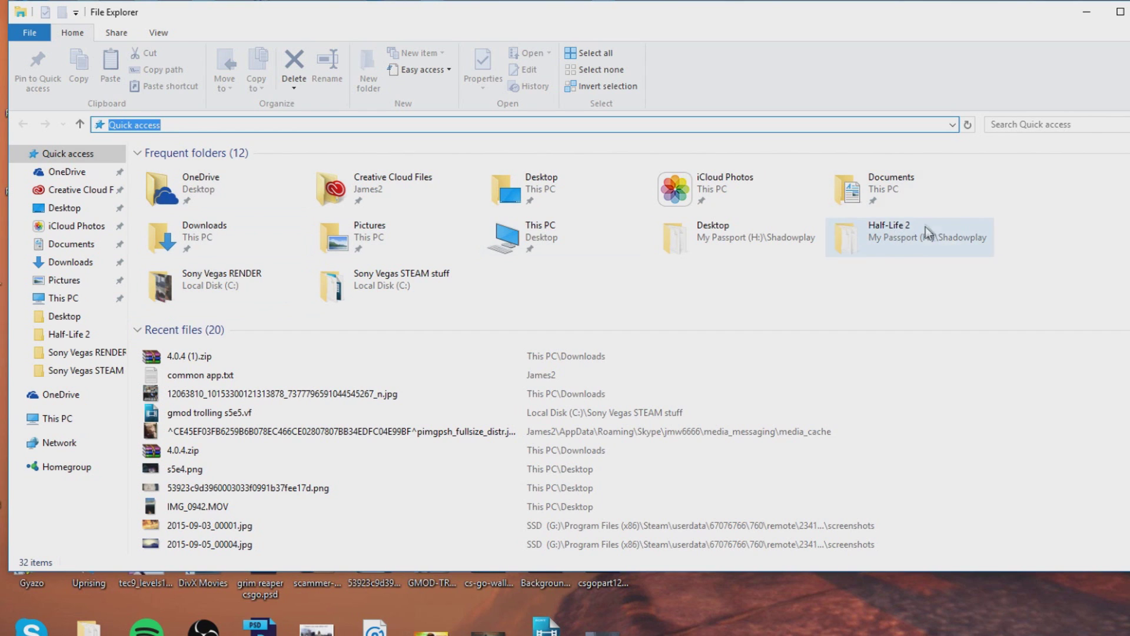
pyautogui.click(81, 298)
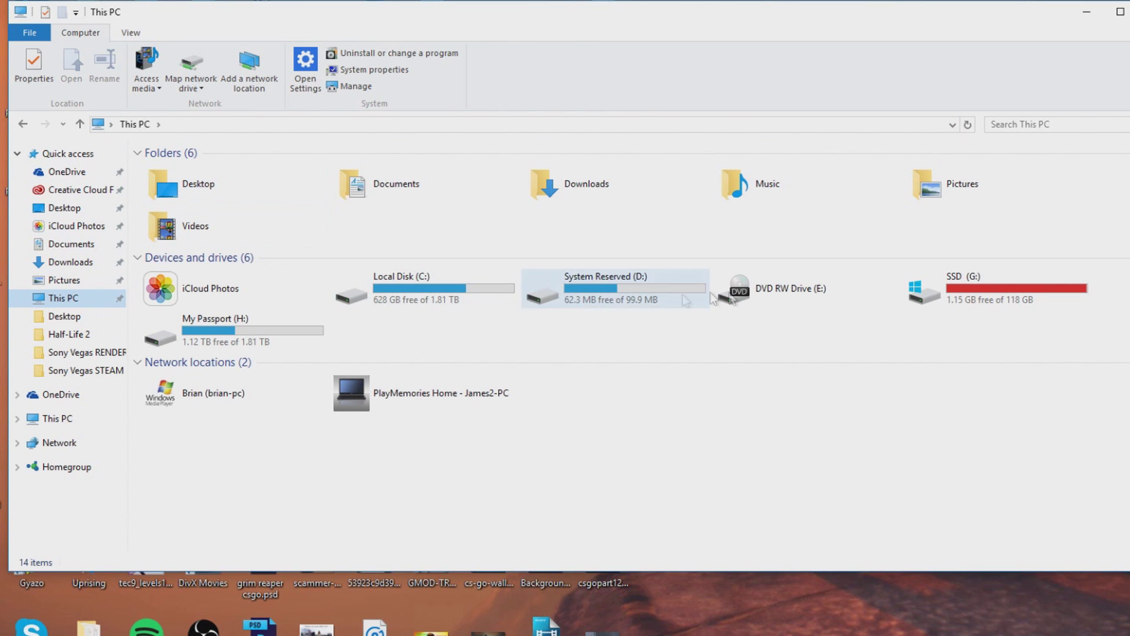
pyautogui.doubleClick(977, 296)
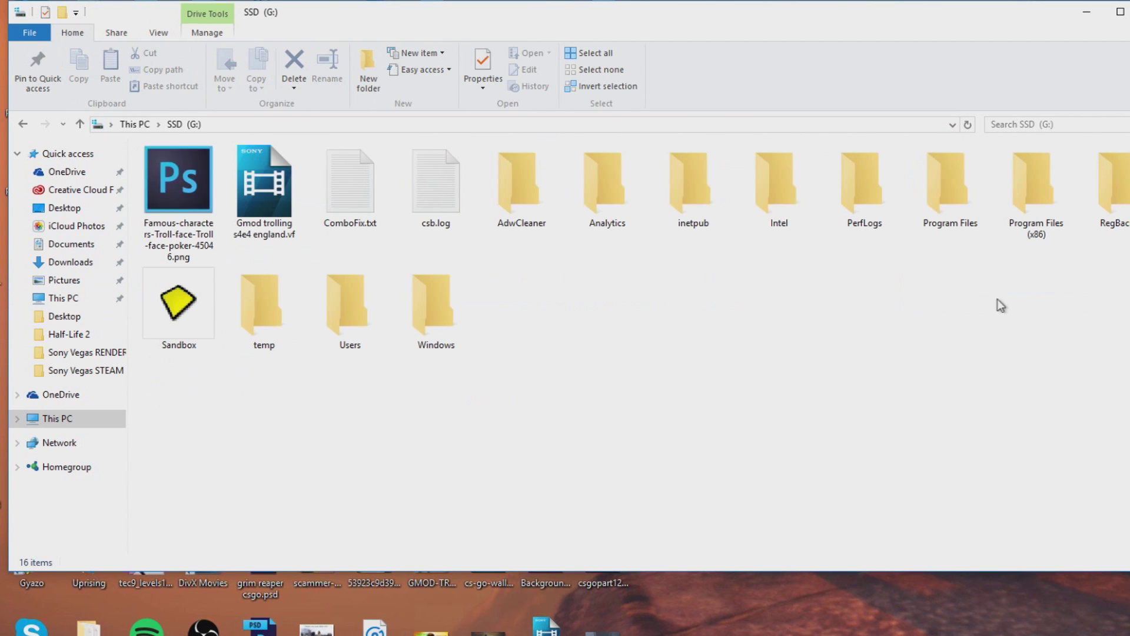
pyautogui.doubleClick(1036, 188)
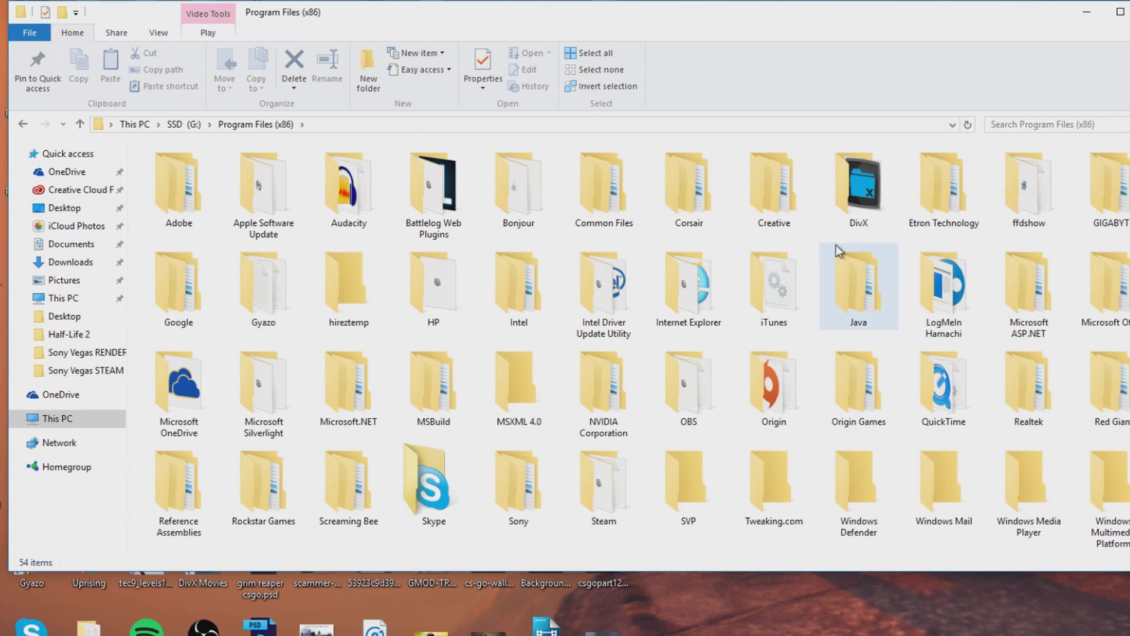
pyautogui.scroll(-2, 601, 235)
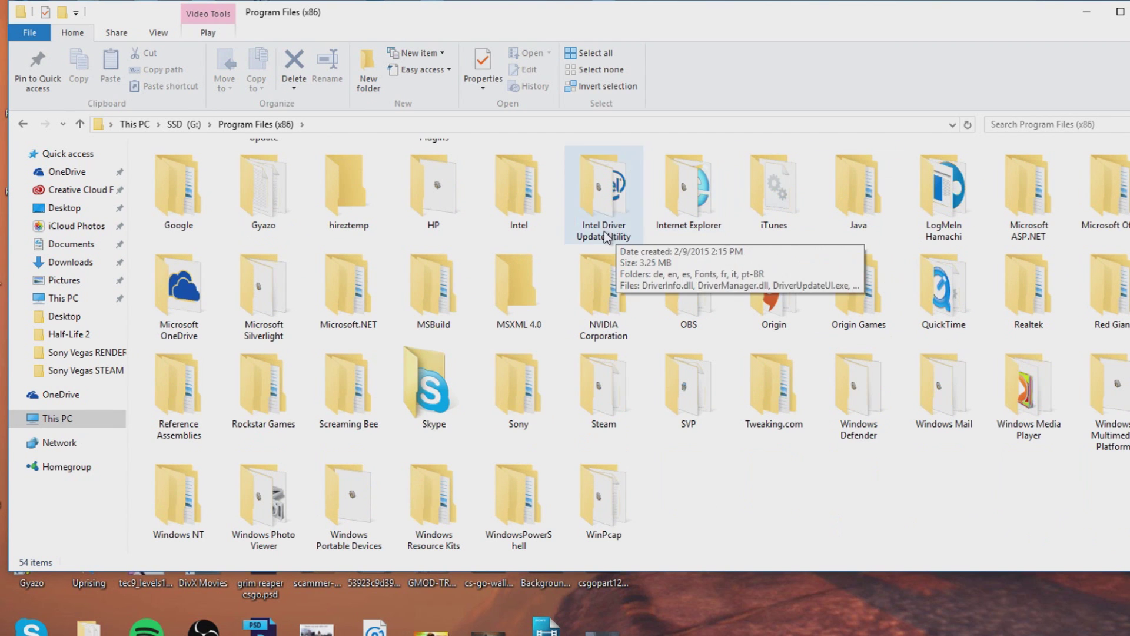
pyautogui.doubleClick(617, 423)
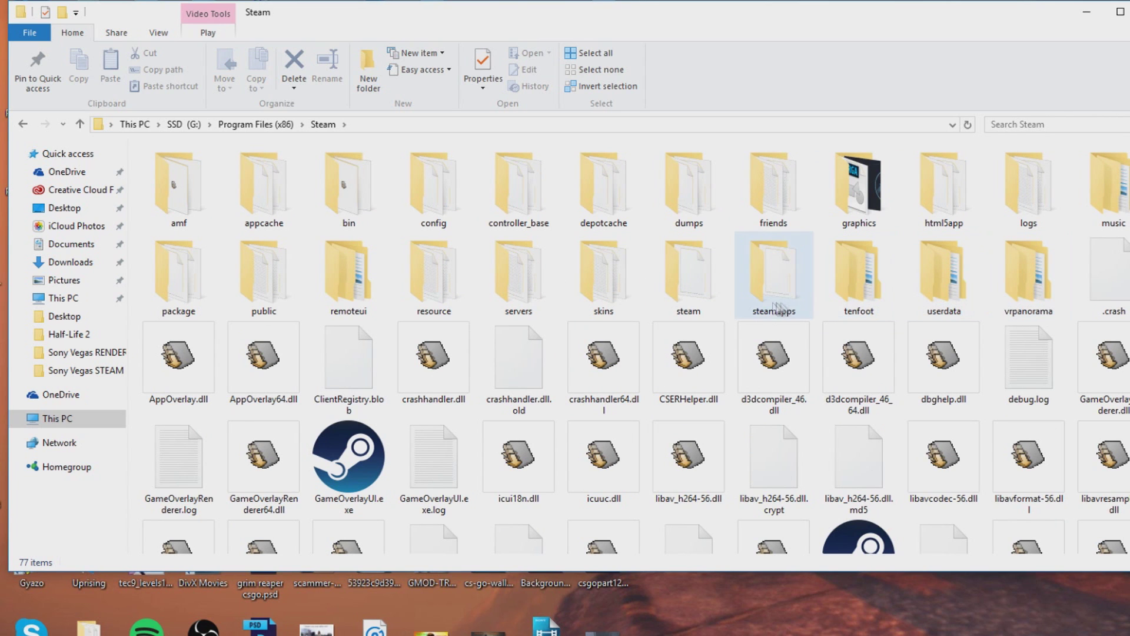
pyautogui.doubleClick(589, 295)
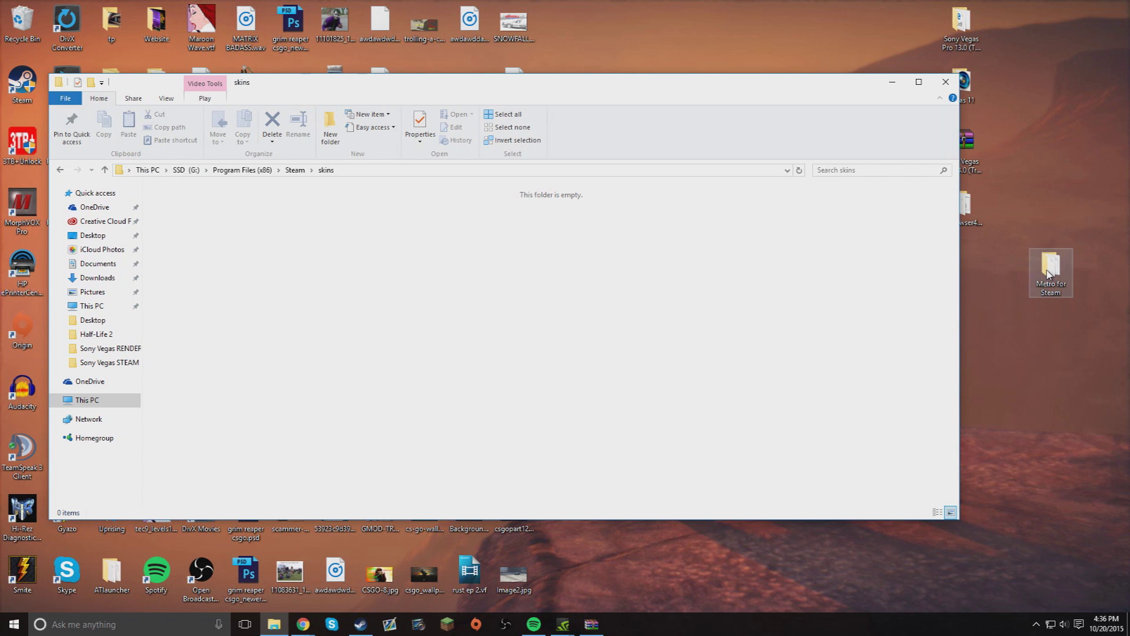
# Move the Metro for Steam folder from the desktop into the Steam skins folder and minimize File Explorer
pyautogui.moveTo(1051, 271); pyautogui.dragTo(411, 231)
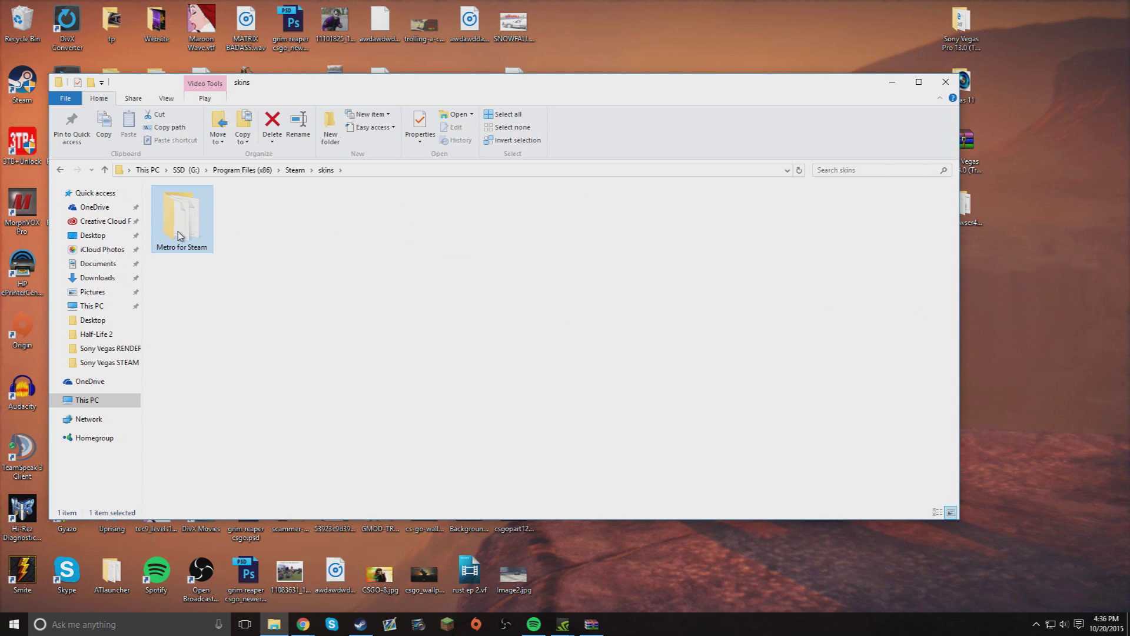
pyautogui.doubleClick(180, 235)
pyautogui.click(325, 170)
pyautogui.click(892, 82)
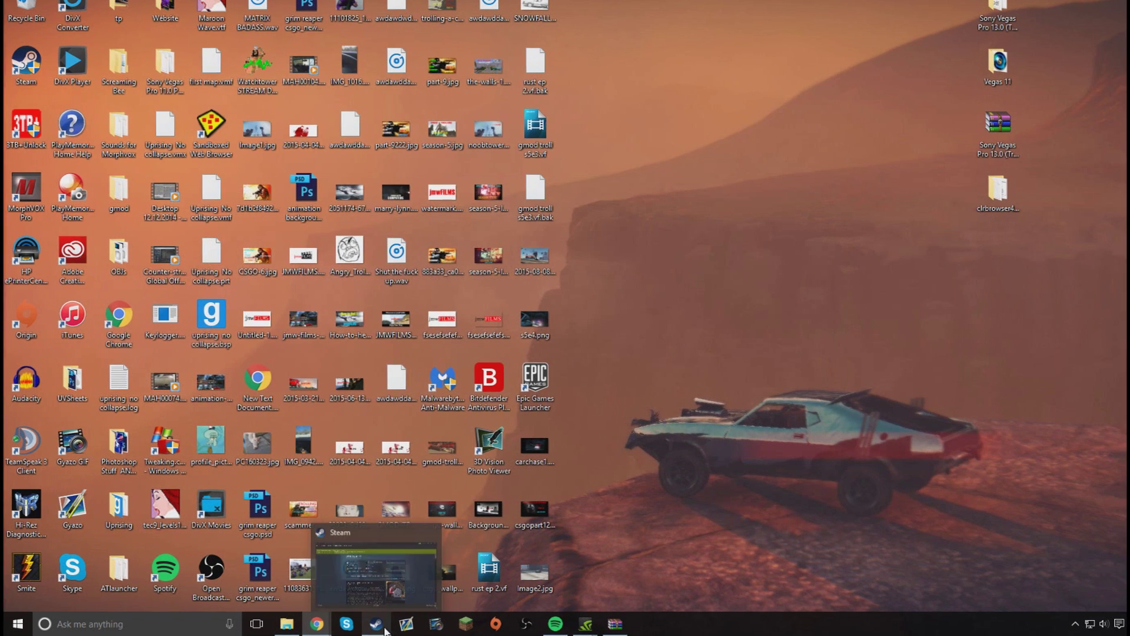
# Switch to Steam and open the Interface section of its settings
pyautogui.click(367, 625)
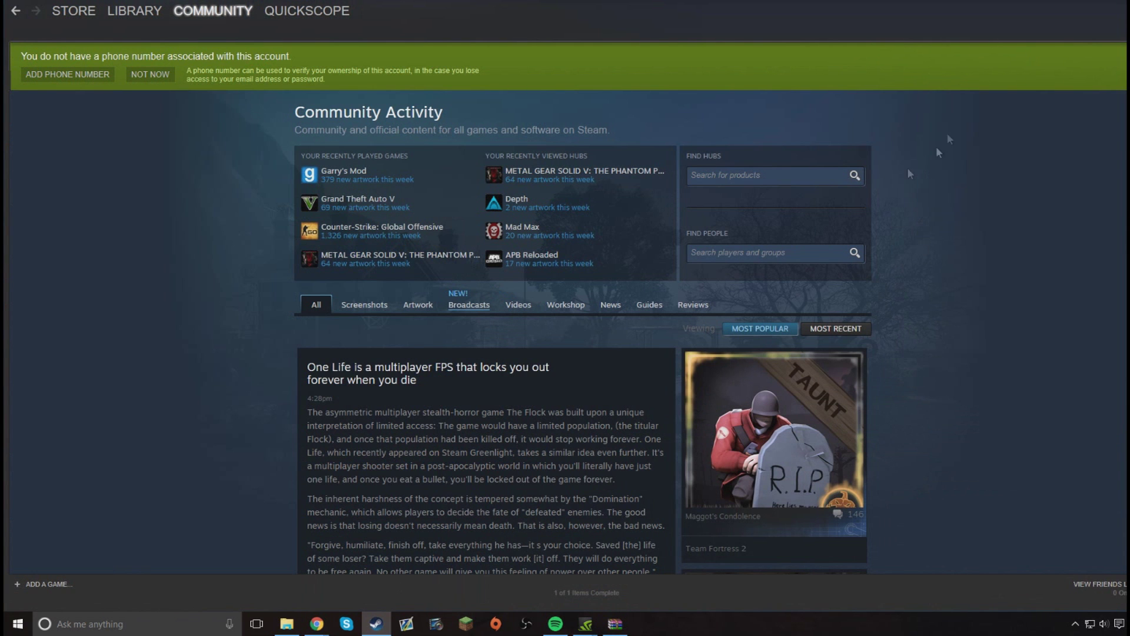
pyautogui.click(18, 2)
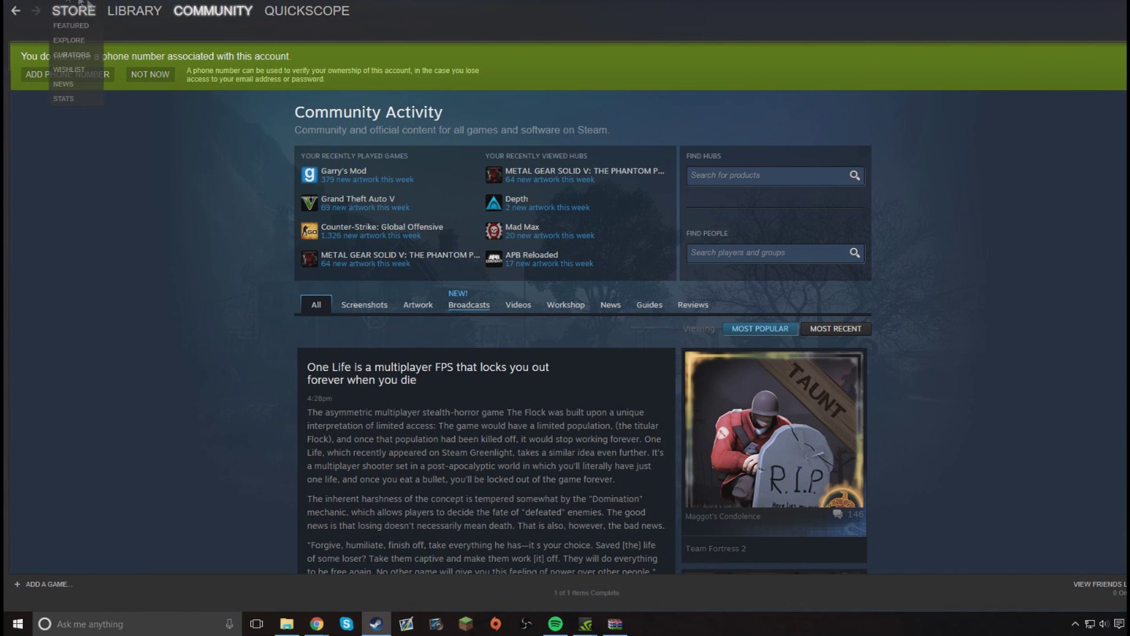
pyautogui.click(24, 77)
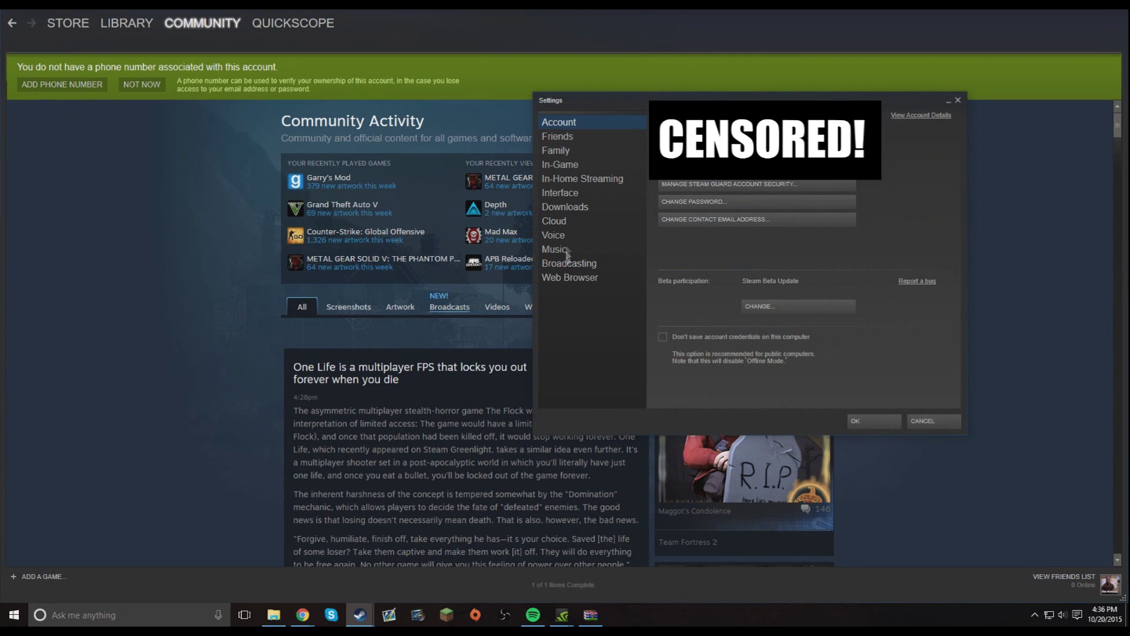
pyautogui.click(567, 250)
pyautogui.click(564, 193)
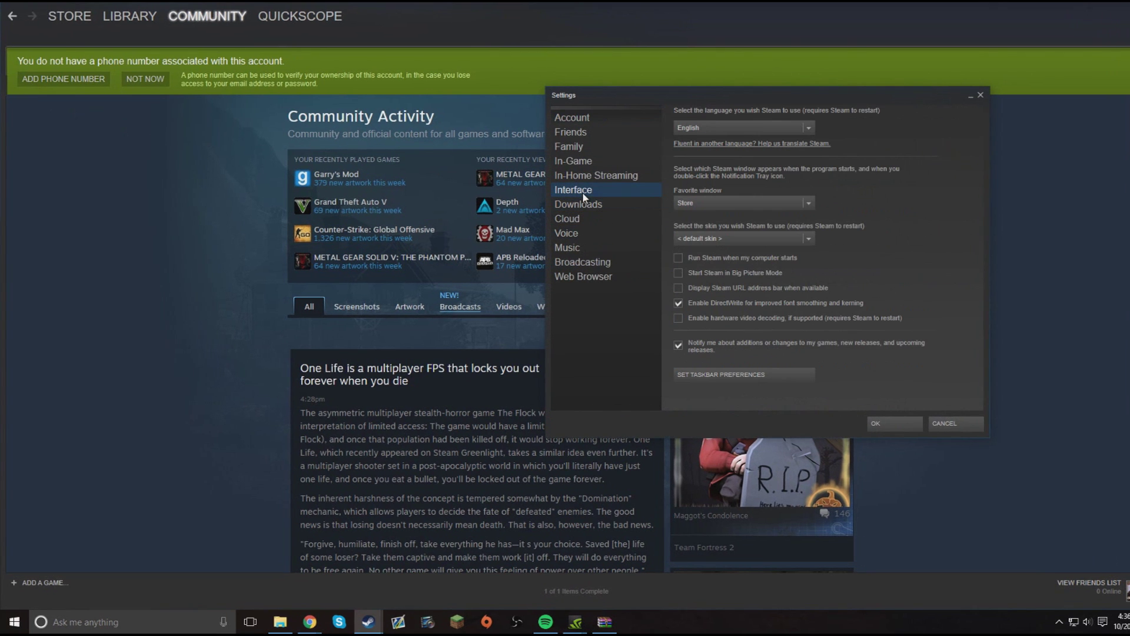
# Set the Steam skin to Metro for Steam and restart Steam to apply it
pyautogui.click(715, 241)
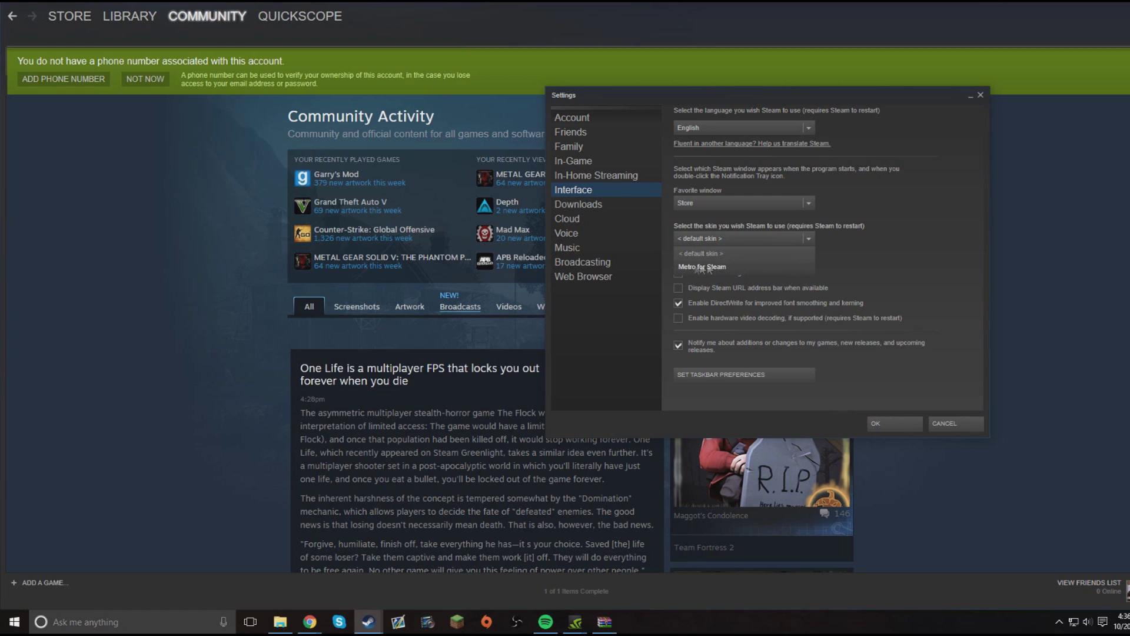
pyautogui.click(716, 267)
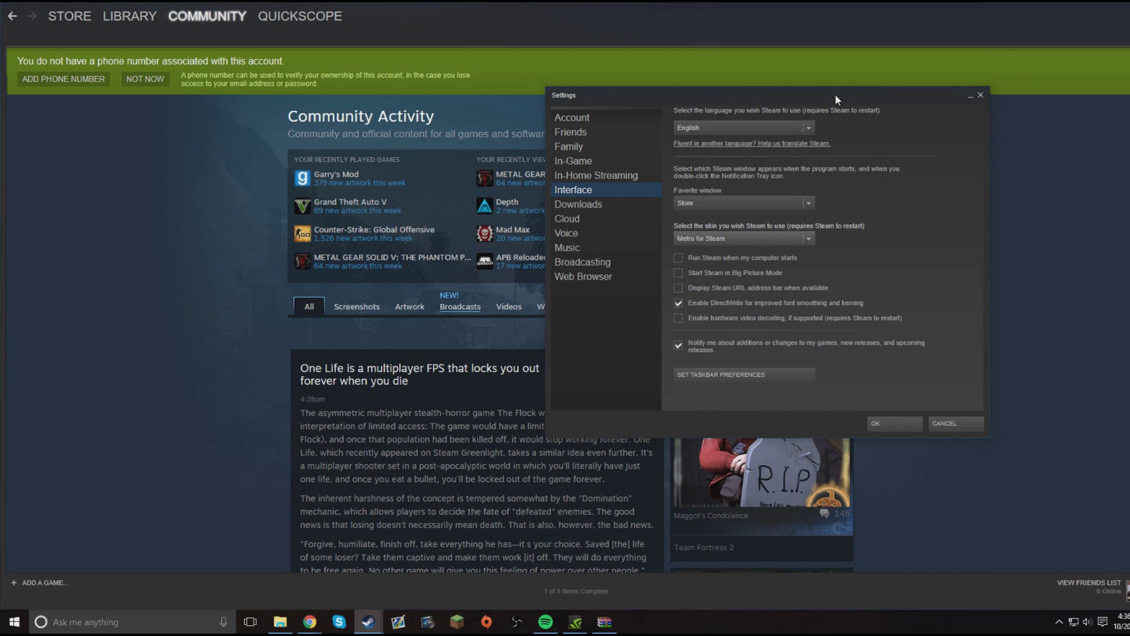
pyautogui.moveTo(835, 93); pyautogui.dragTo(850, 59)
pyautogui.click(910, 388)
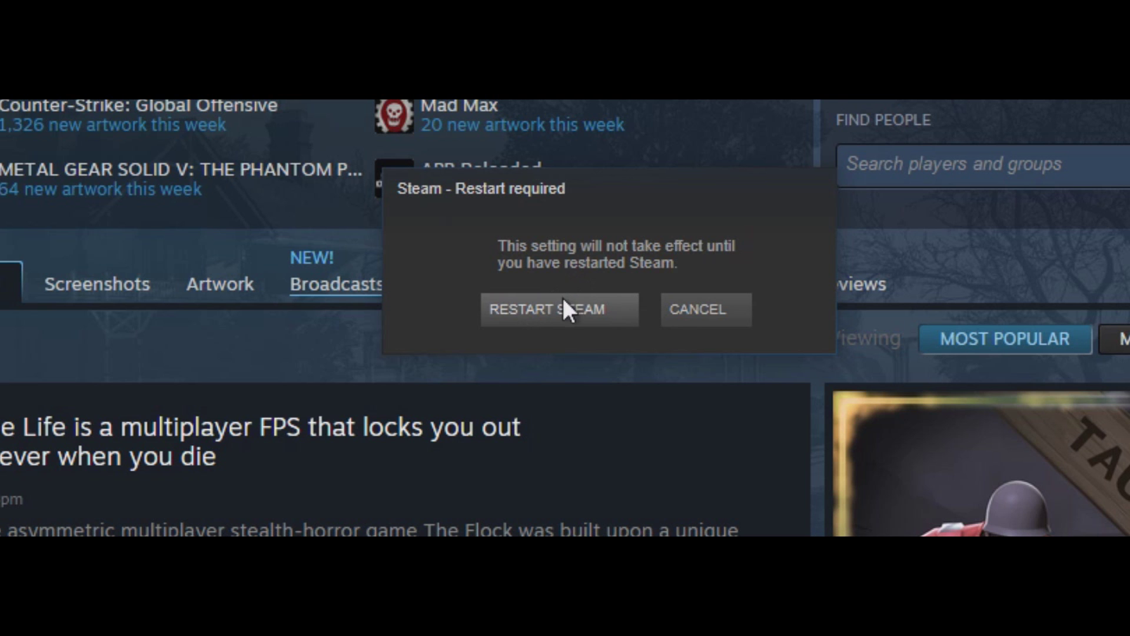
pyautogui.click(583, 318)
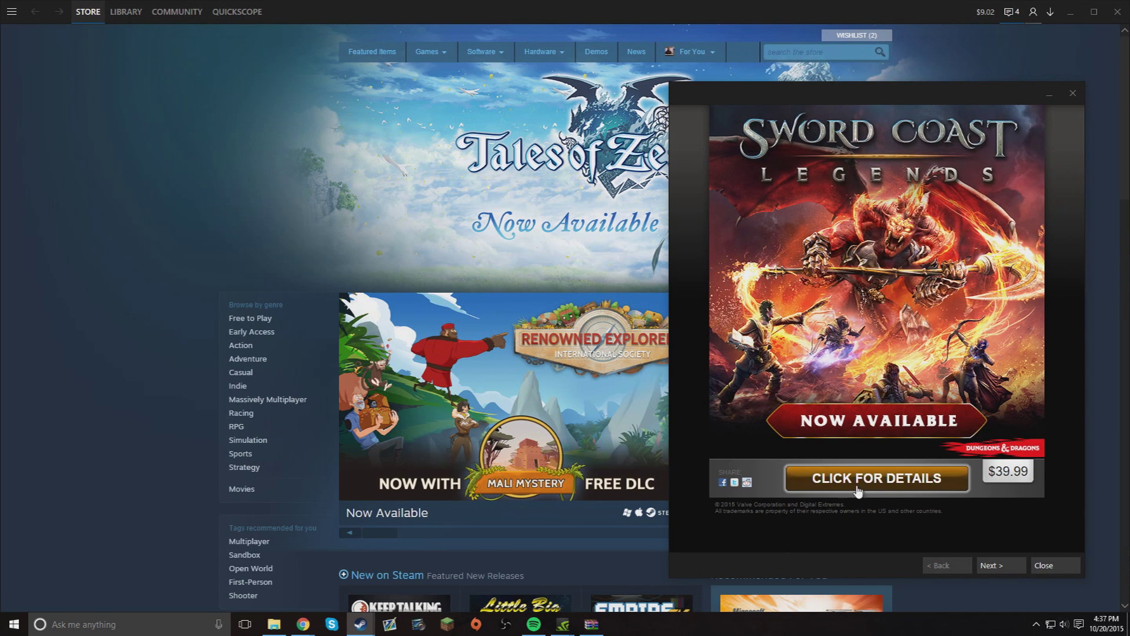
# Close the Sword Coast Legends promotion and look over the store page in the new skin
pyautogui.click(1044, 565)
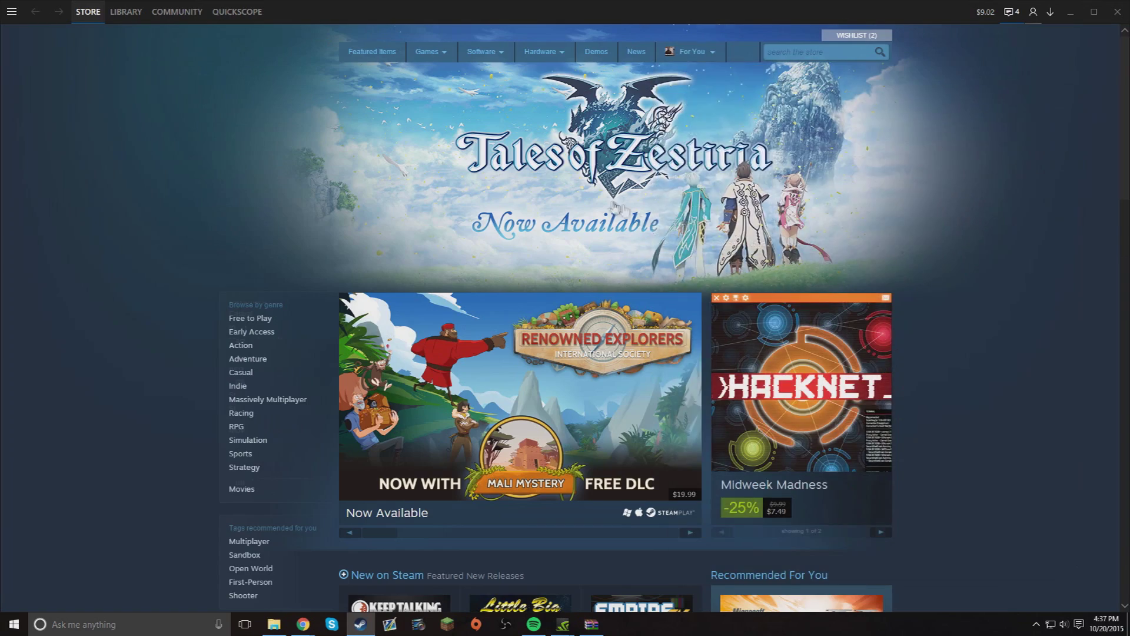
pyautogui.scroll(-12, 615, 207)
pyautogui.scroll(5, 577, 342)
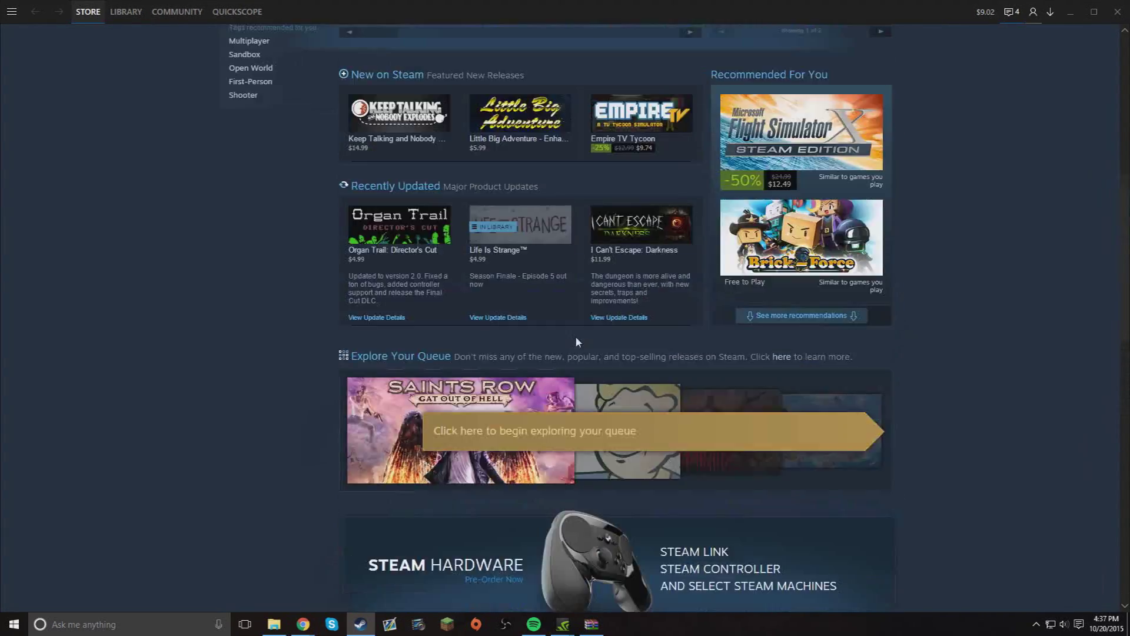
pyautogui.scroll(8, 576, 341)
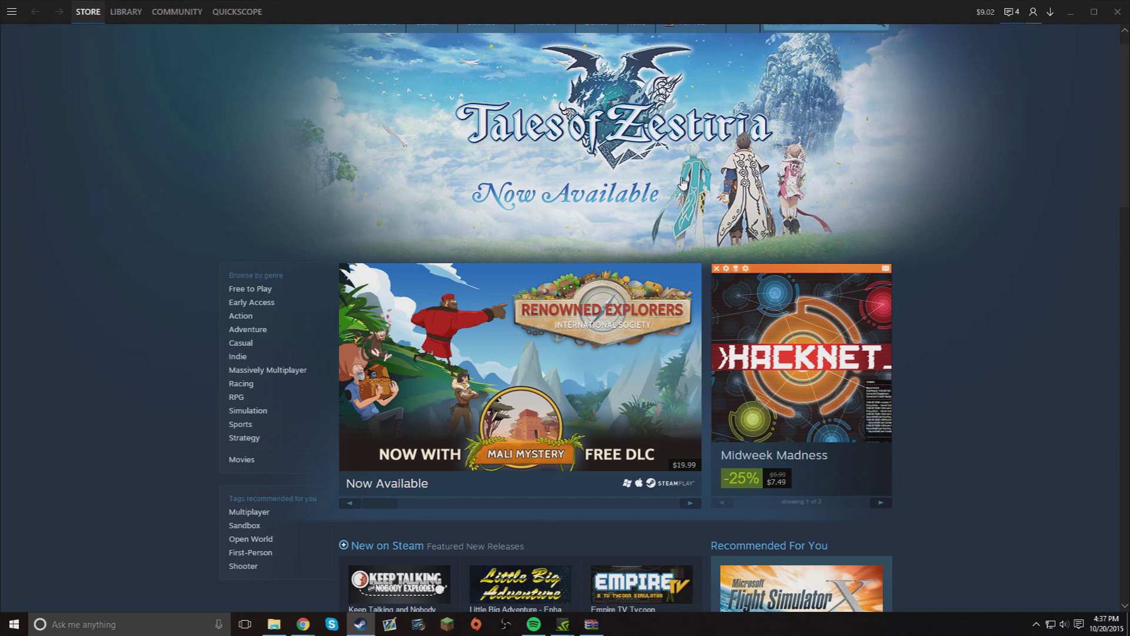
pyautogui.scroll(1, 987, 157)
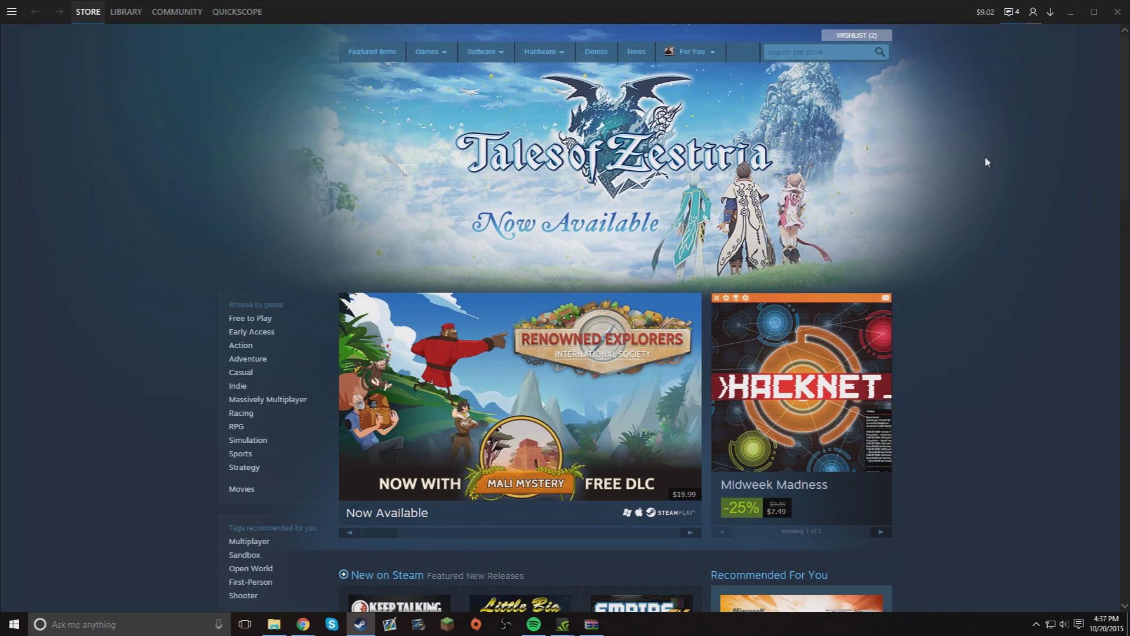